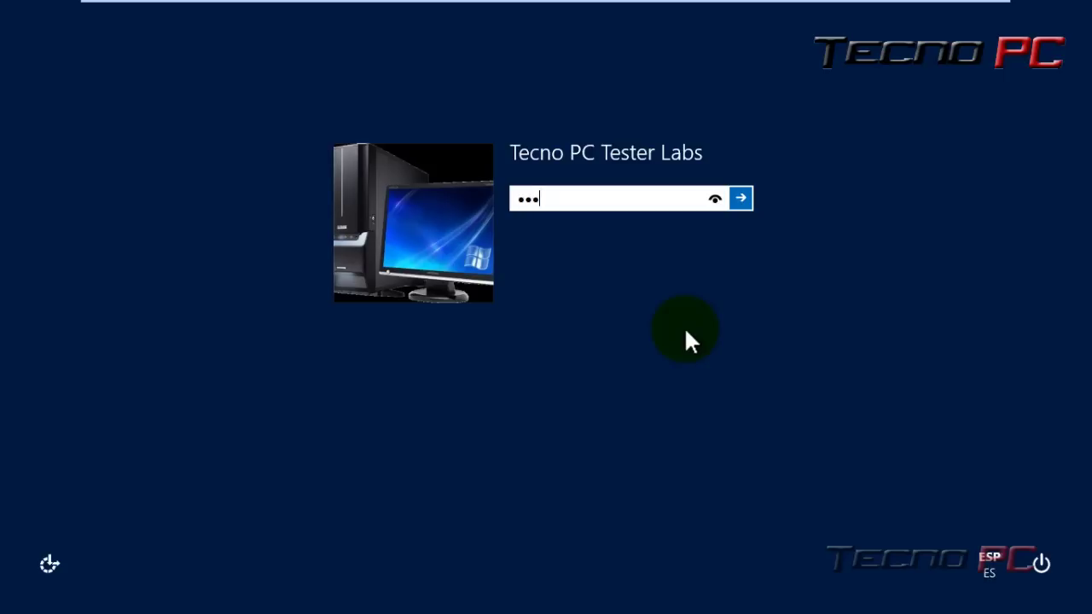
- Sign in to the Windows account by entering the account password
{"action": "key", "text": "ctrl+a"}
{"action": "type", "text": "••••••"}
{"action": "key", "text": "Return"}
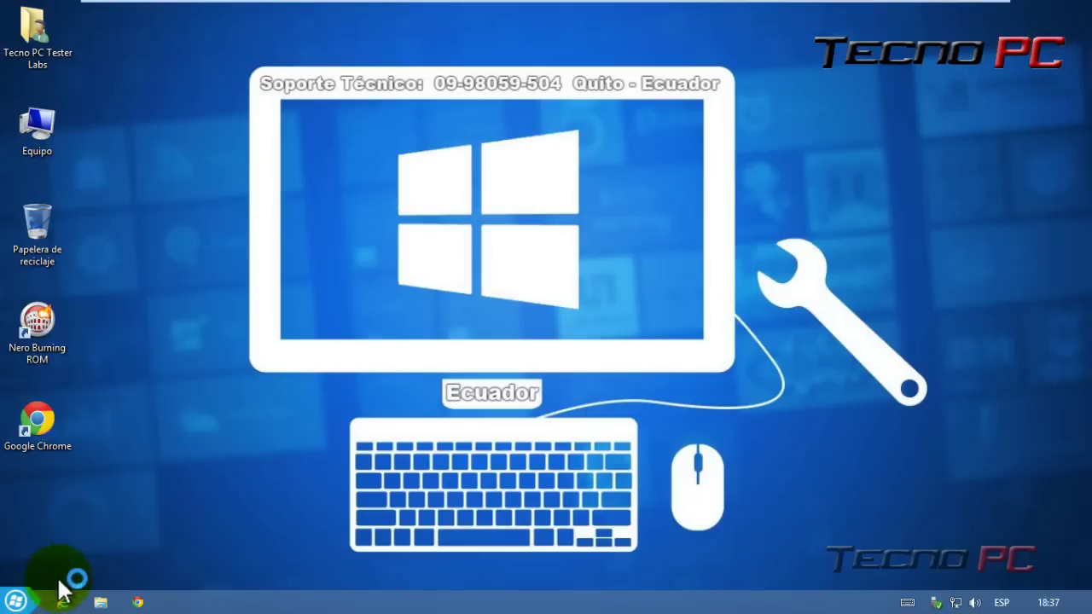
- Check the Windows edition and system details in the properties of Equipo, and close the Sistema window
{"action": "left_click", "coordinate": [17, 602]}
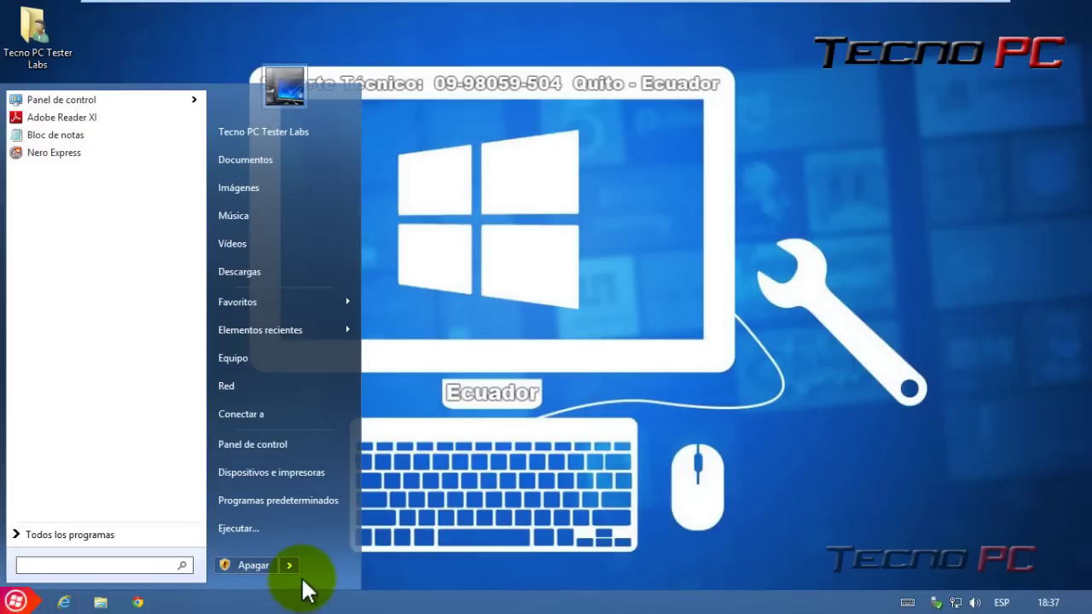
{"action": "right_click", "coordinate": [261, 358]}
{"action": "left_click", "coordinate": [396, 503]}
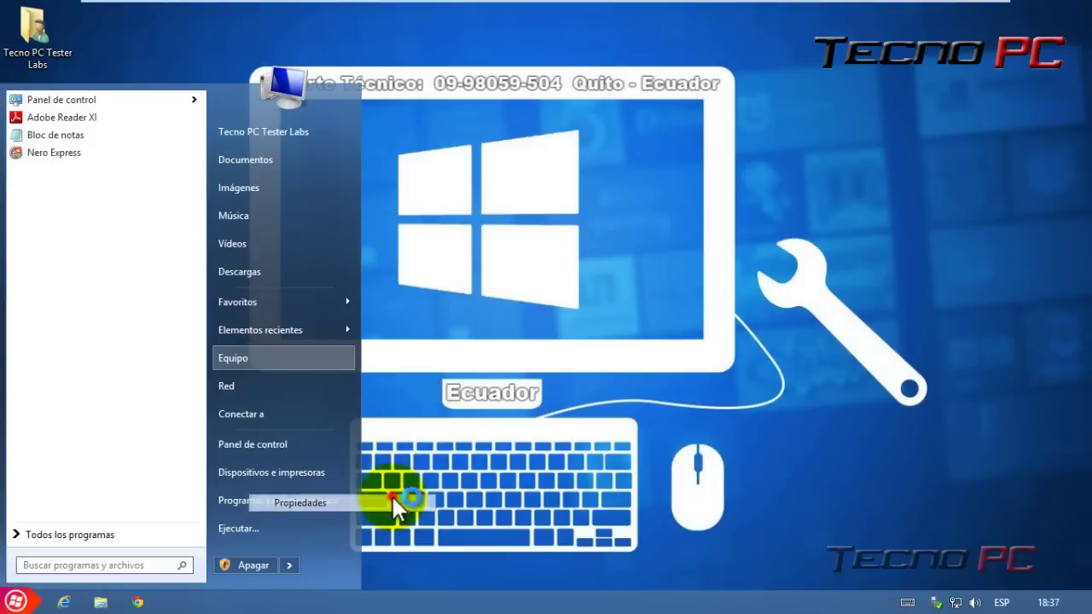
{"action": "mouse_move", "coordinate": [1088, 333]}
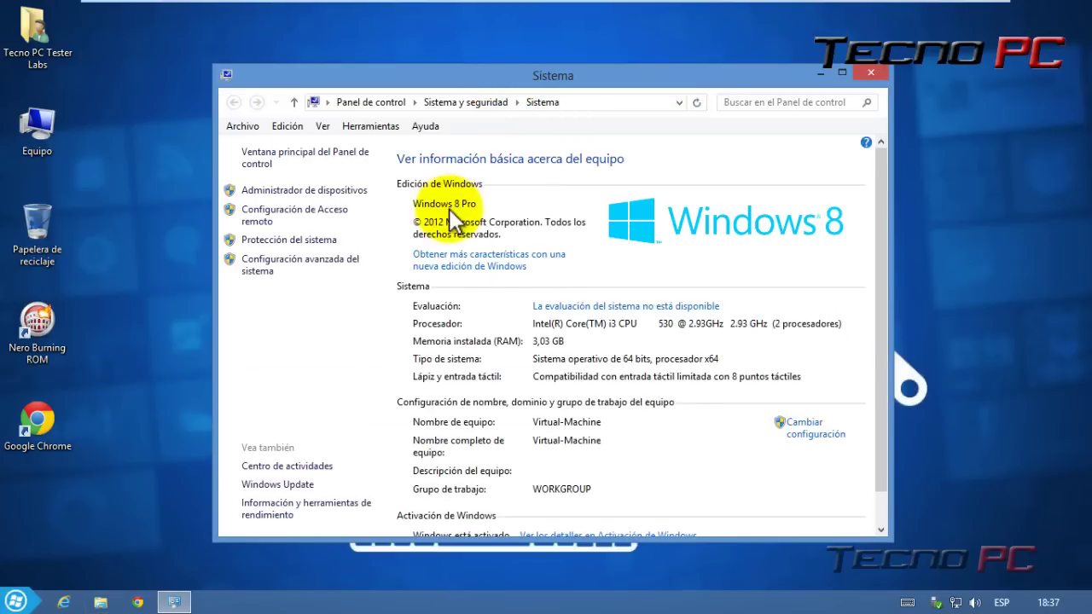
{"action": "left_click", "coordinate": [871, 71]}
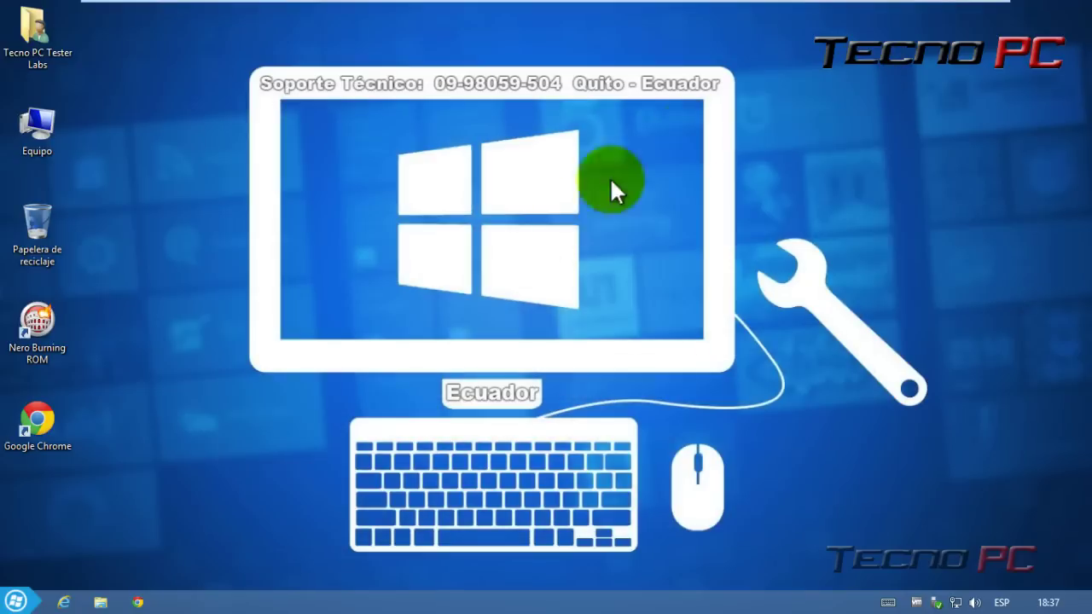
- Sign out of the current Windows session
{"action": "left_click", "coordinate": [15, 602]}
{"action": "left_click", "coordinate": [289, 566]}
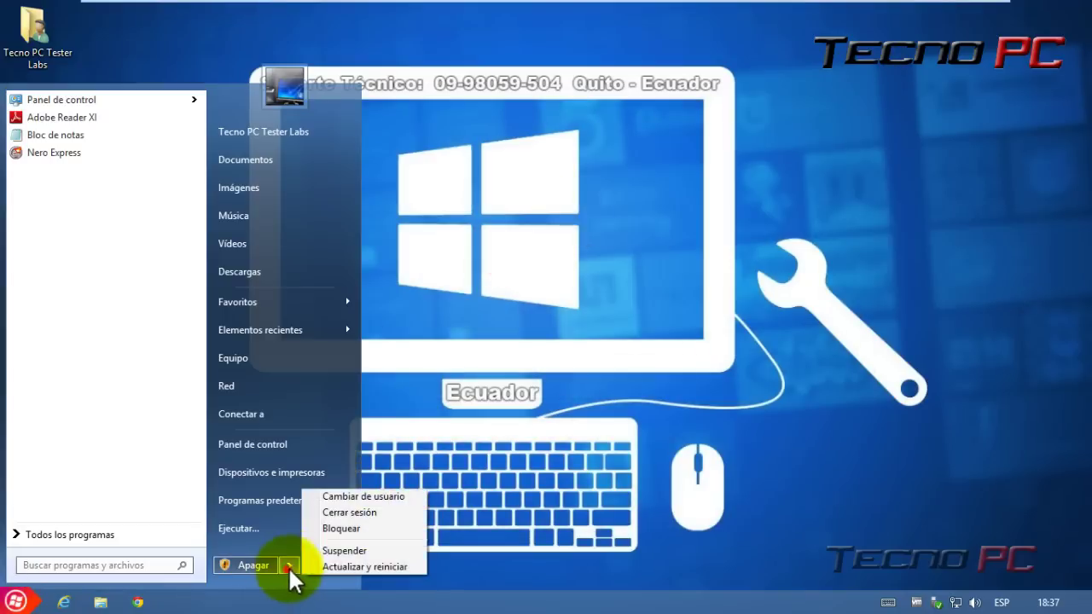
{"action": "left_click", "coordinate": [346, 512]}
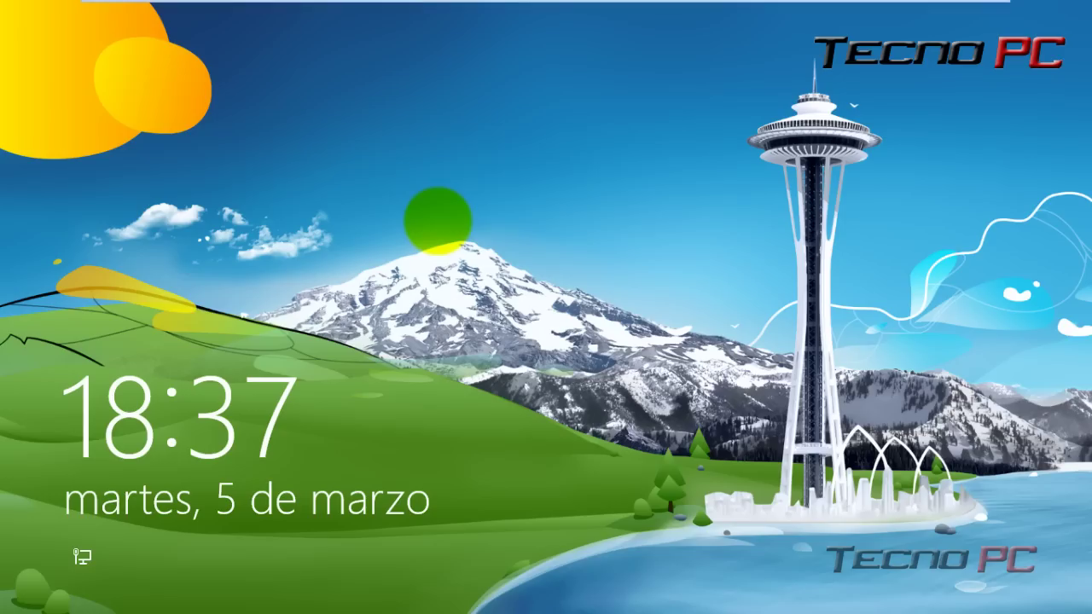
- Try to sign in to the locked account with several guesses in the password field, dismissing each response
{"action": "key", "text": "space"}
{"action": "type", "text": "•••••••••••••••"}
{"action": "key", "text": "Return"}
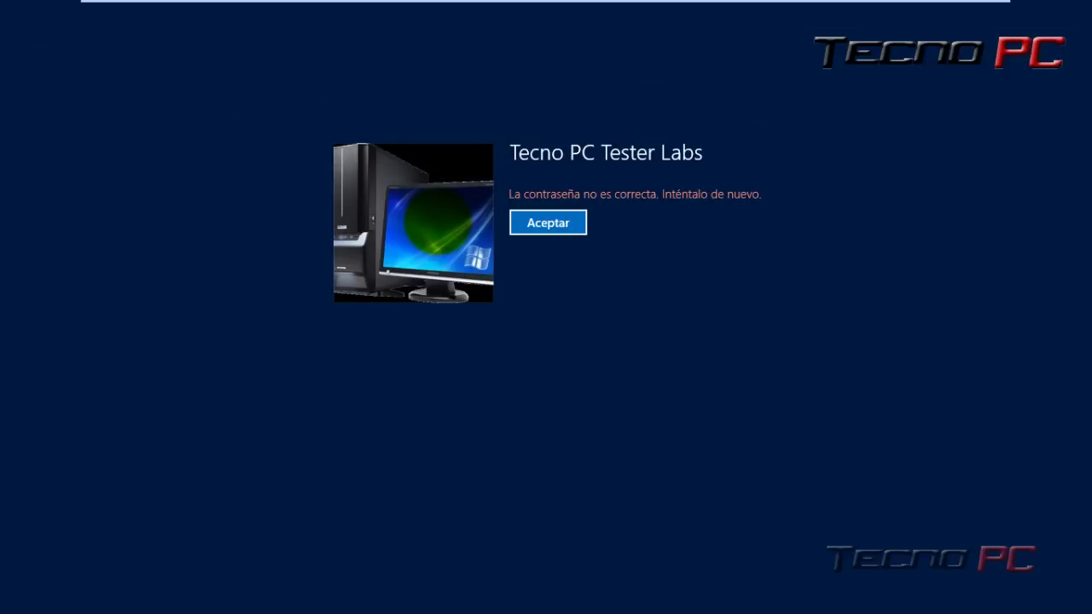
{"action": "key", "text": "Return"}
{"action": "type", "text": "•••••"}
{"action": "key", "text": "Return"}
{"action": "key", "text": "Return"}
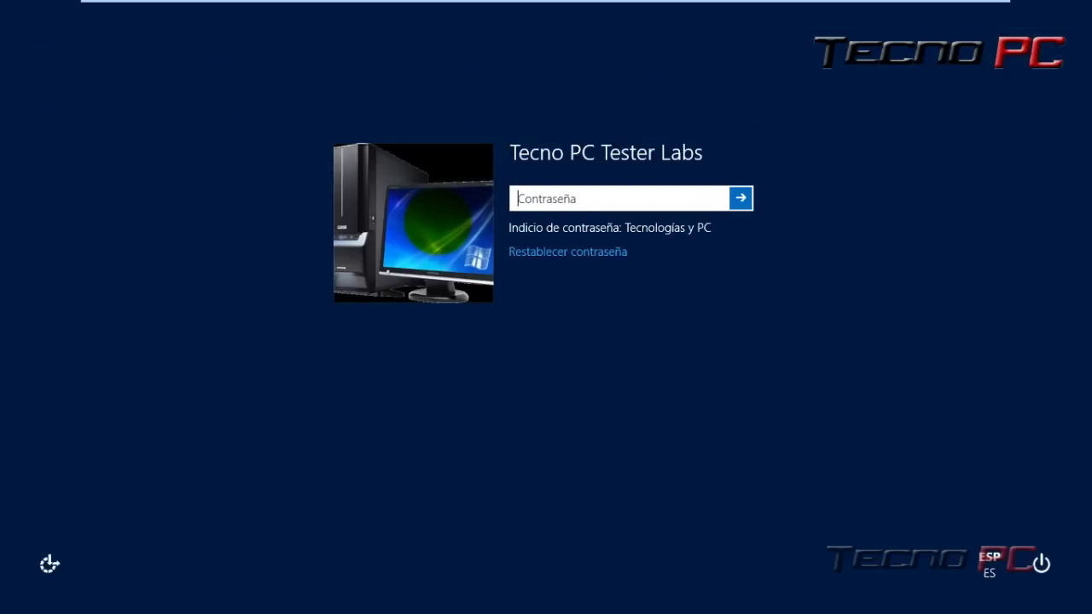
{"action": "type", "text": "••••••••"}
{"action": "key", "text": "Return"}
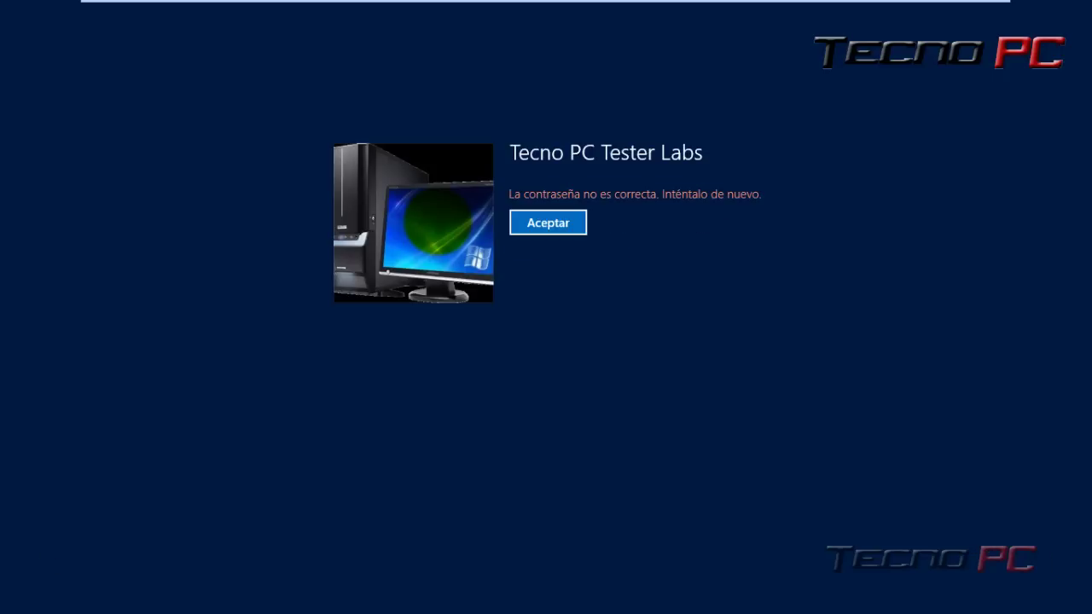
{"action": "key", "text": "Return"}
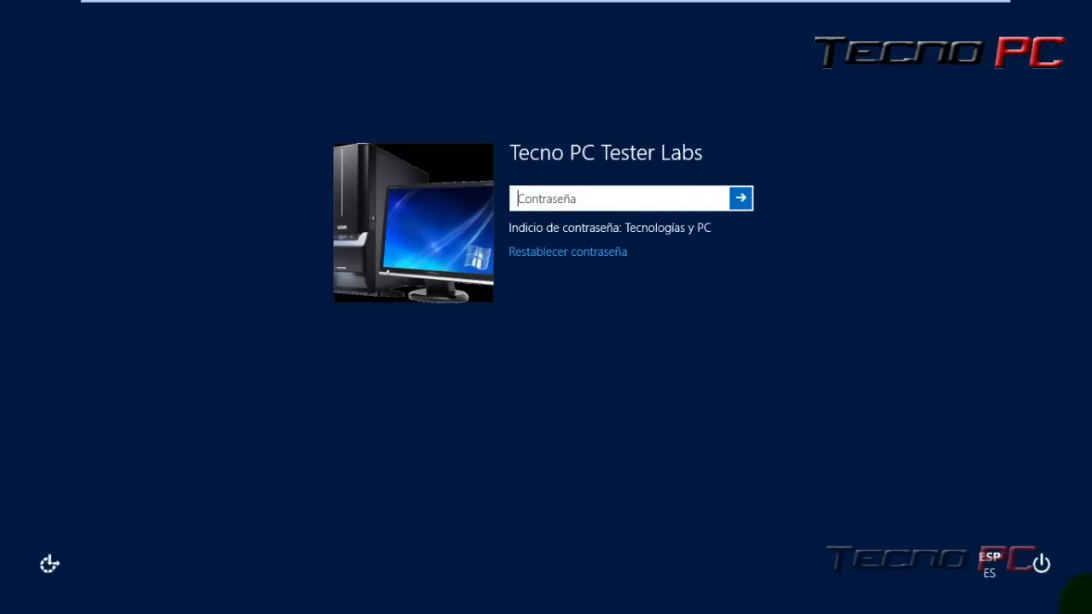
- Update and restart the computer from the sign-in screen, and boot it from LiveBoot
{"action": "left_click", "coordinate": [1041, 563]}
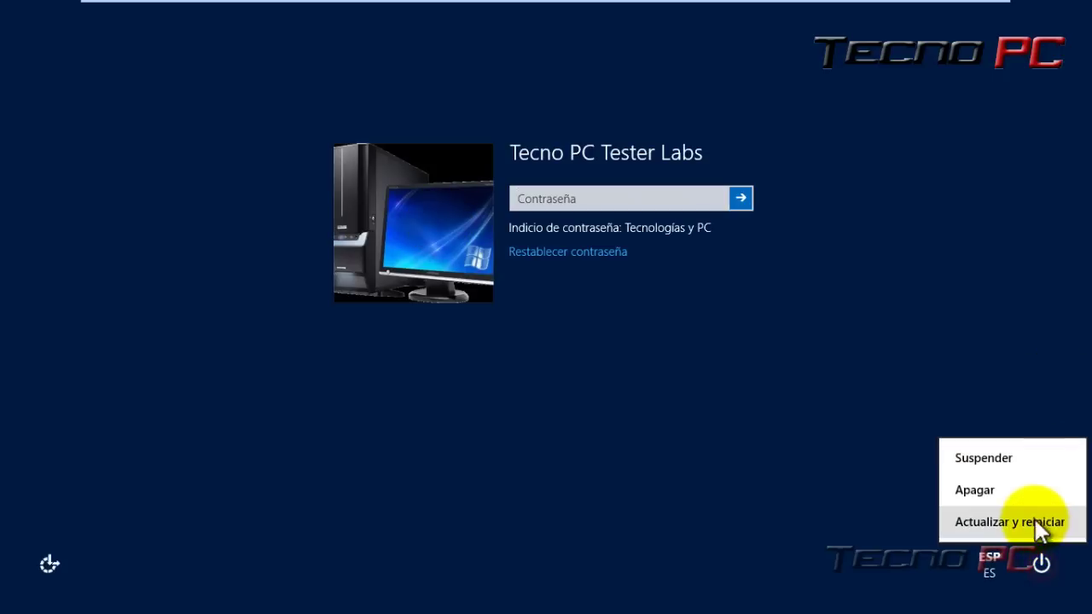
{"action": "left_click", "coordinate": [1001, 523]}
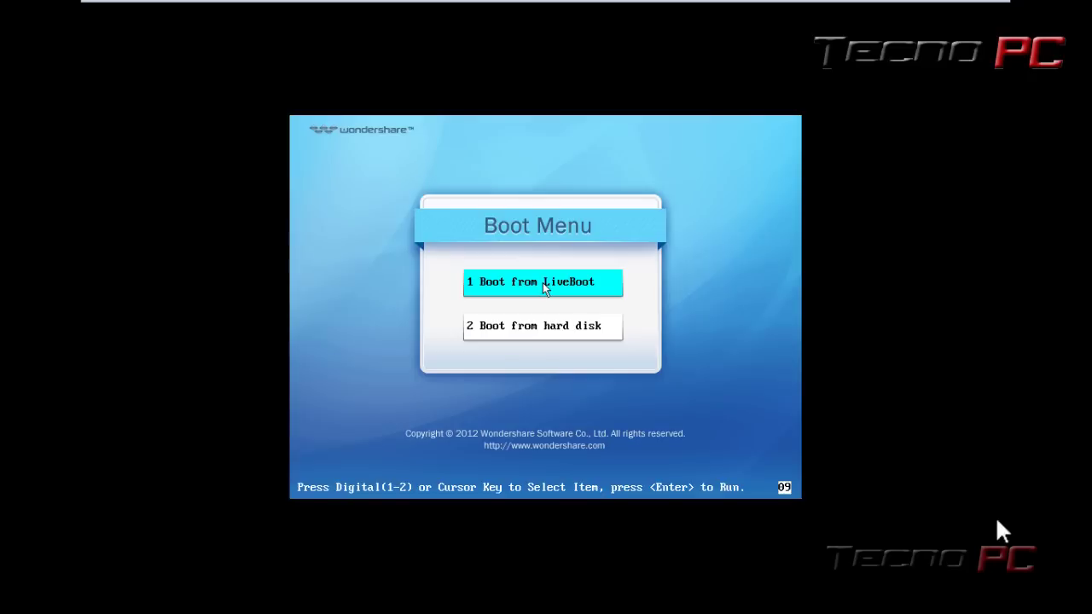
{"action": "key", "text": "Down"}
{"action": "key", "text": "Up"}
{"action": "key", "text": "Down"}
{"action": "key", "text": "Up"}
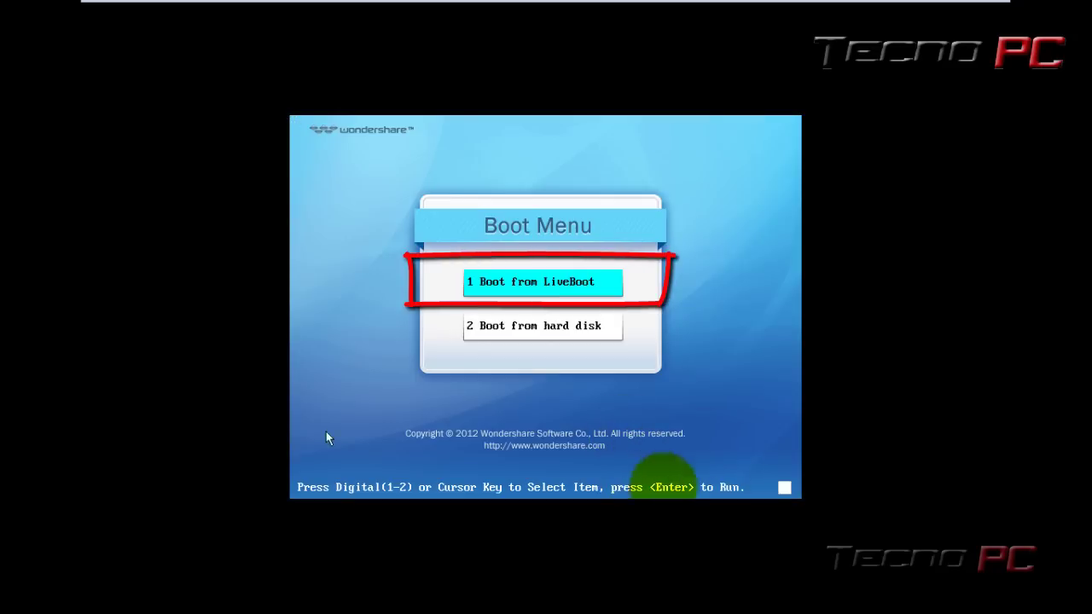
{"action": "left_click", "coordinate": [538, 278]}
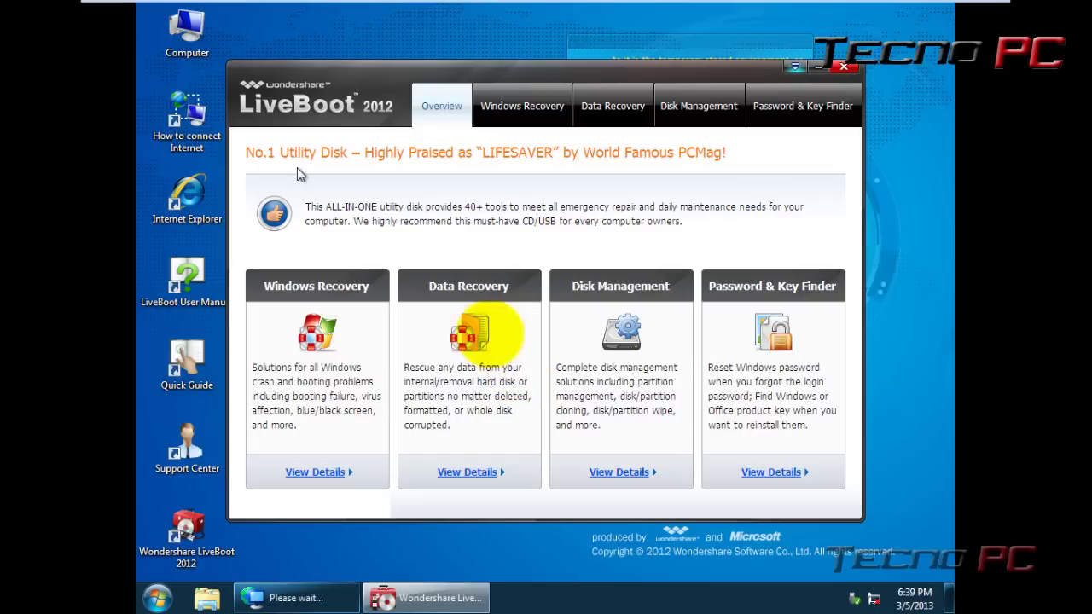
- Inspect the Computer properties of the LiveBoot environment for its Windows edition and system details, and close the window
{"action": "right_click", "coordinate": [200, 46]}
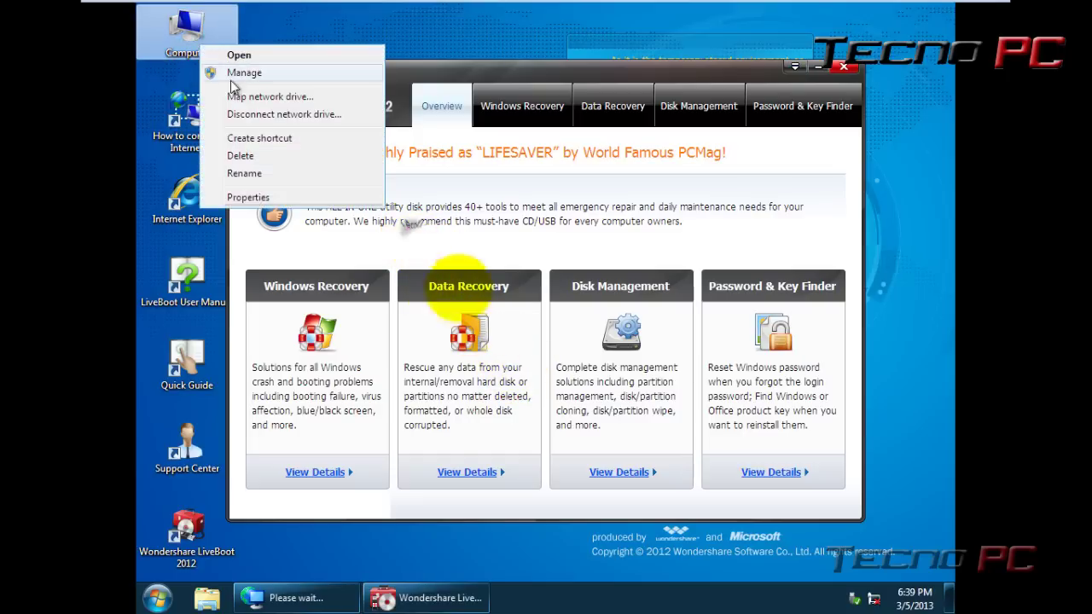
{"action": "left_click", "coordinate": [248, 197]}
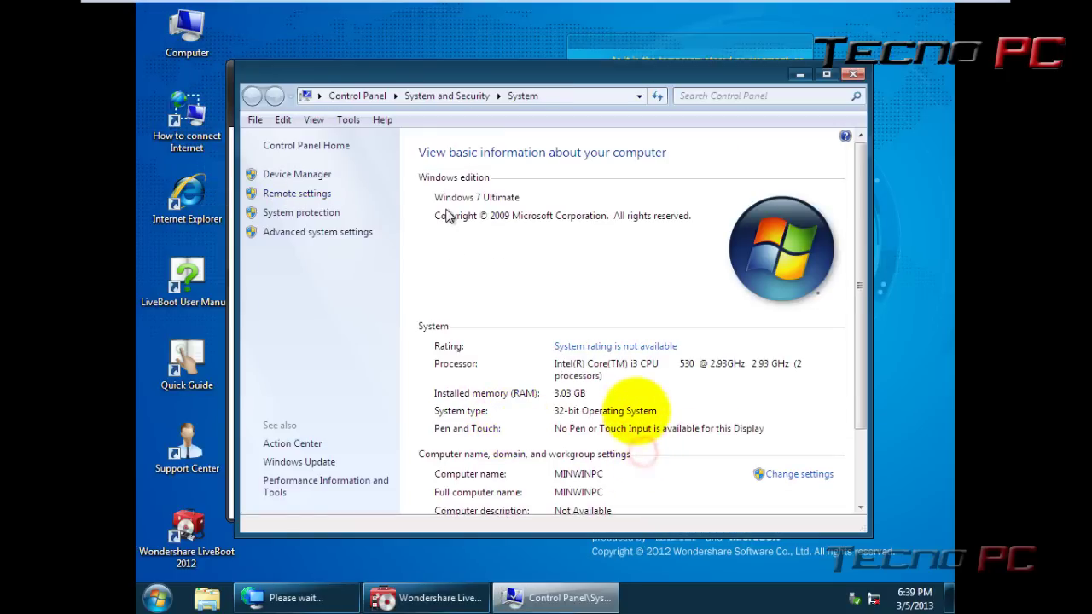
{"action": "scroll", "coordinate": [562, 410], "scroll_direction": "down", "scroll_amount": 2}
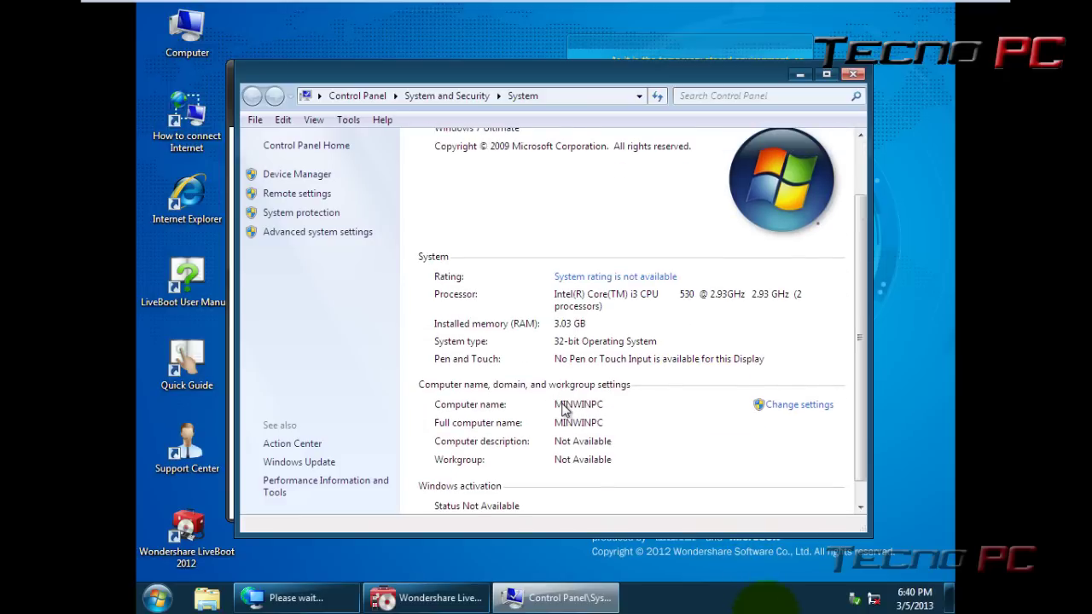
{"action": "scroll", "coordinate": [578, 370], "scroll_direction": "up", "scroll_amount": 2}
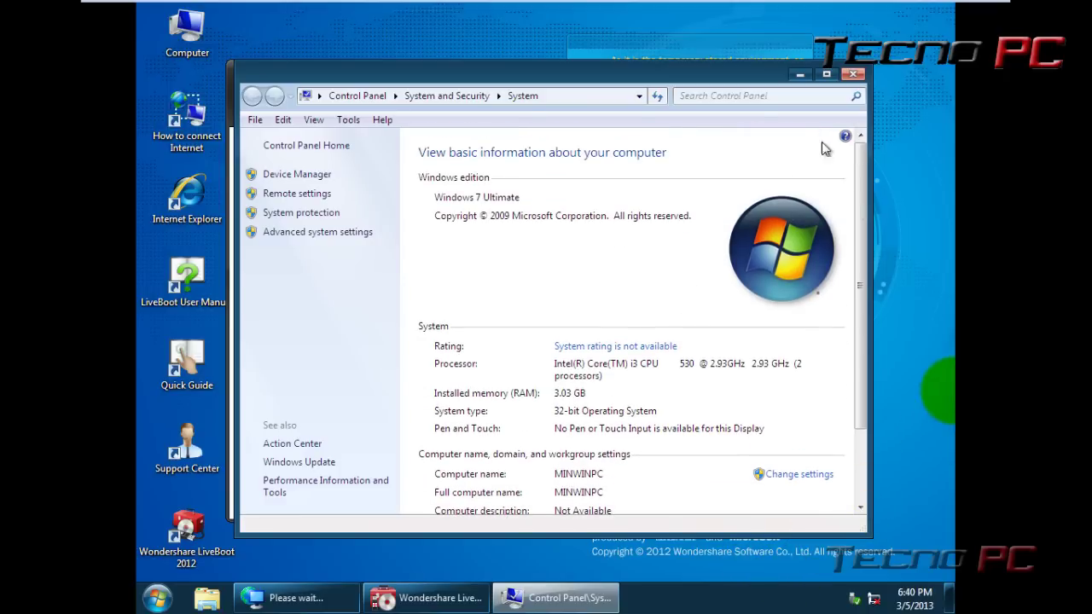
{"action": "left_click", "coordinate": [854, 75]}
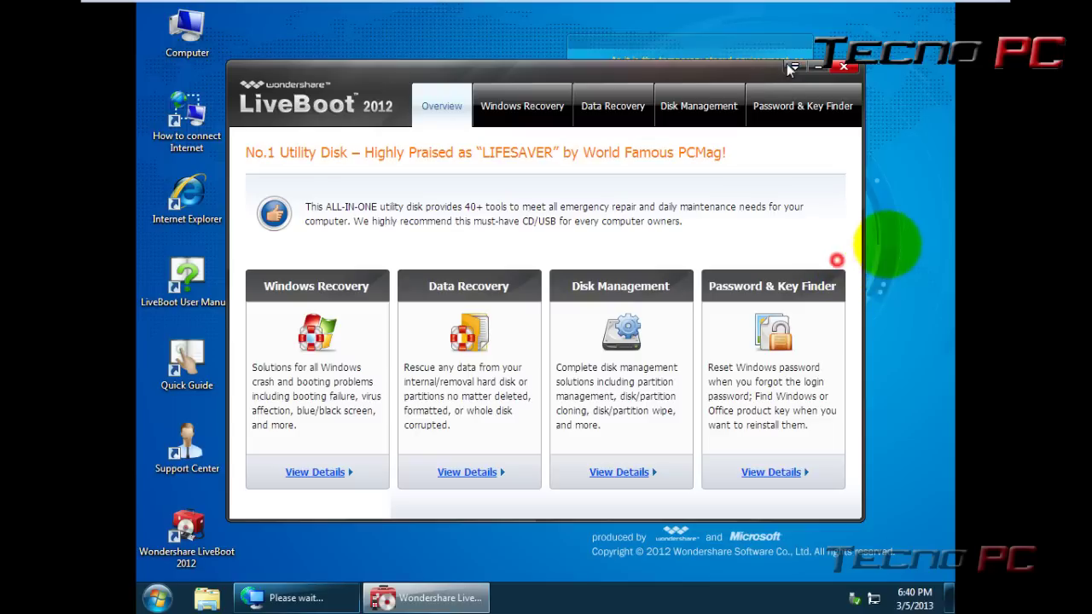
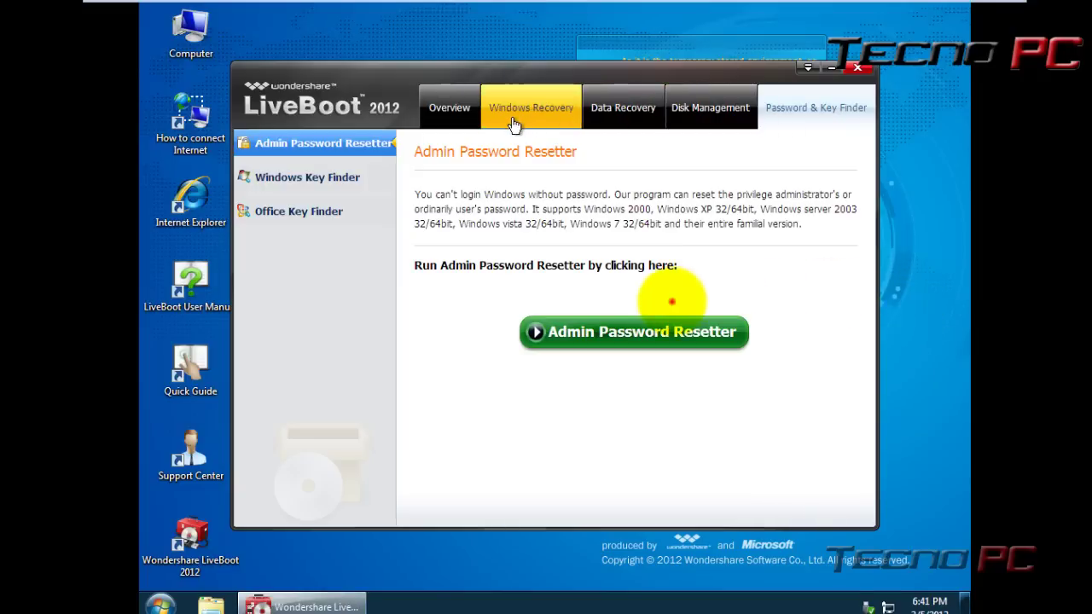
- Look through LiveBoot's Windows Recovery, Data Recovery and Disk Management sections
{"action": "left_click", "coordinate": [568, 123]}
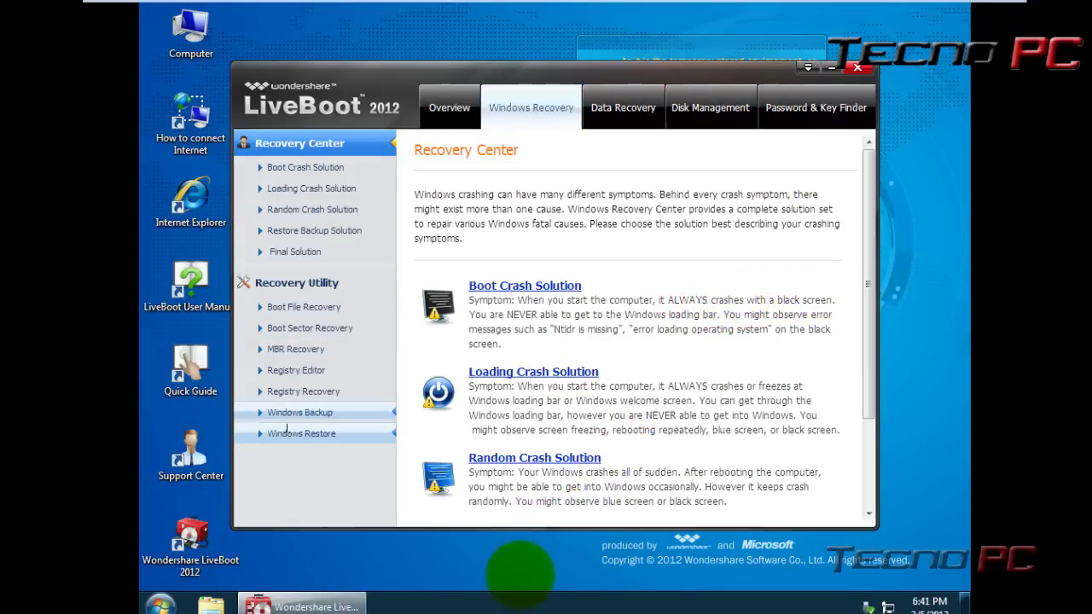
{"action": "left_click", "coordinate": [623, 109]}
{"action": "left_click", "coordinate": [713, 116]}
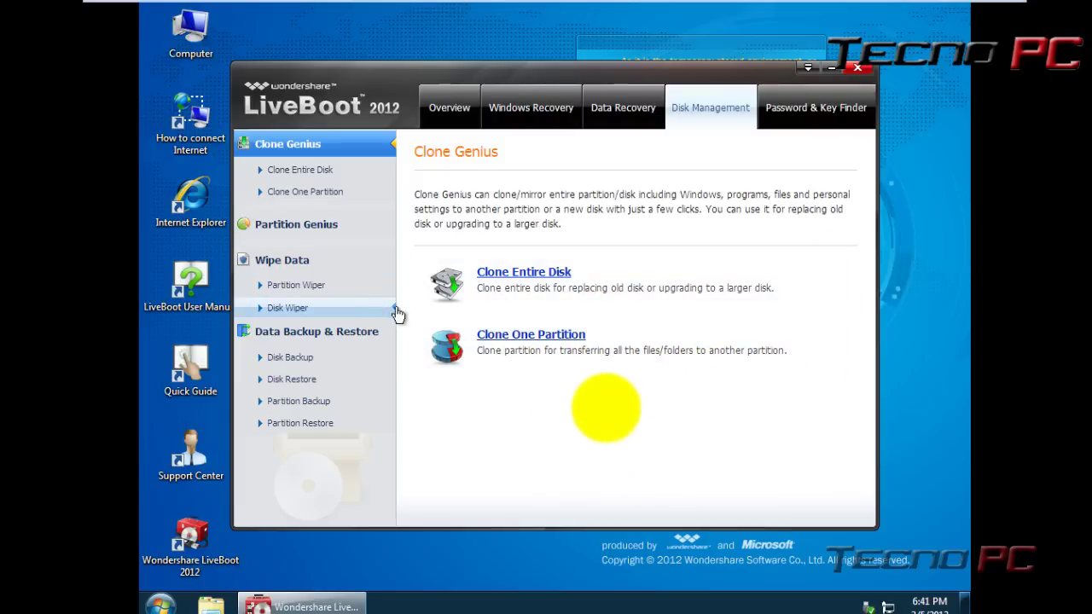
- Review the disk and partition backup, restore and wipe tools, Partition Genius and Password & Key Finder, and close LiveBoot 2012
{"action": "left_click", "coordinate": [318, 359]}
{"action": "left_click", "coordinate": [306, 380]}
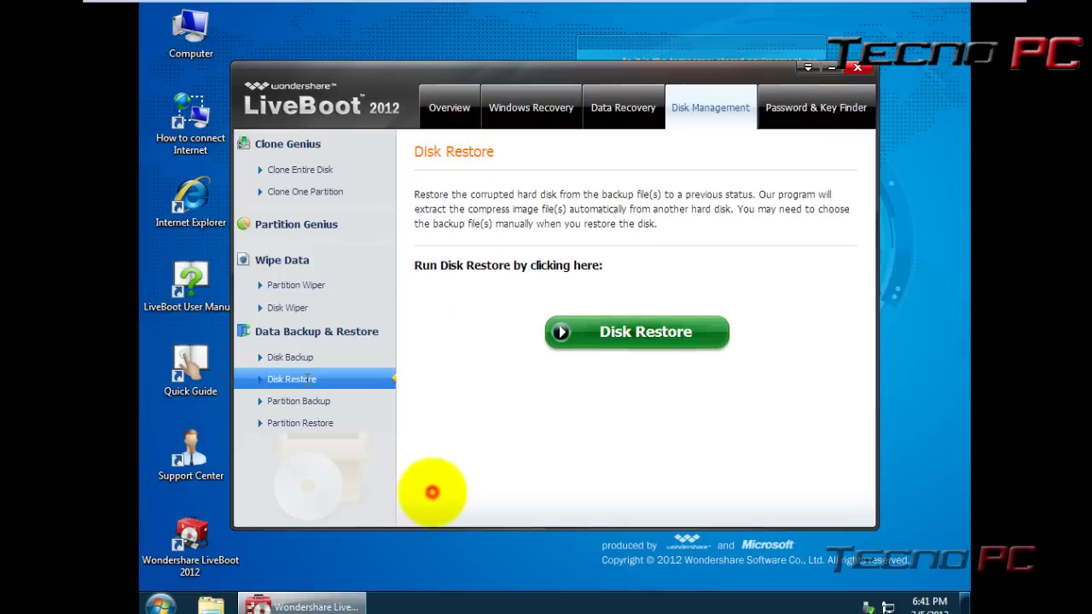
{"action": "left_click", "coordinate": [312, 402]}
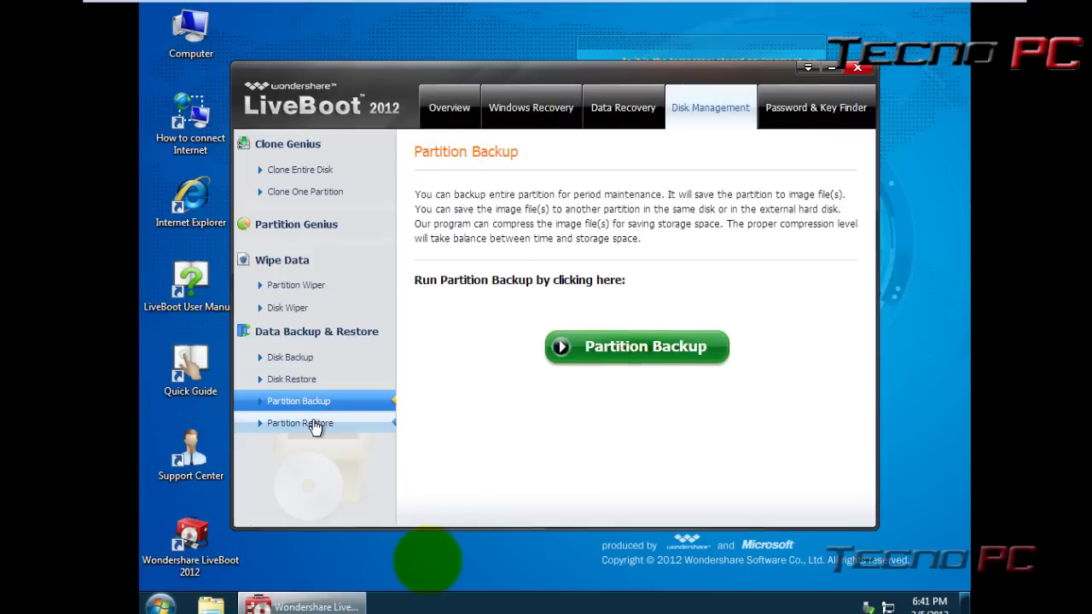
{"action": "left_click", "coordinate": [322, 431]}
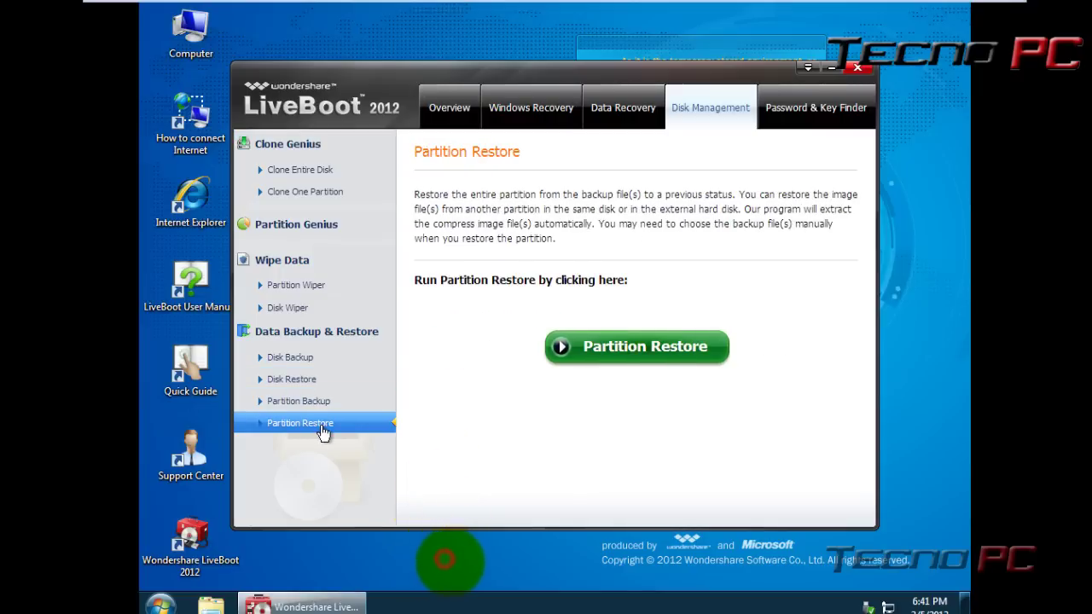
{"action": "left_click", "coordinate": [316, 290]}
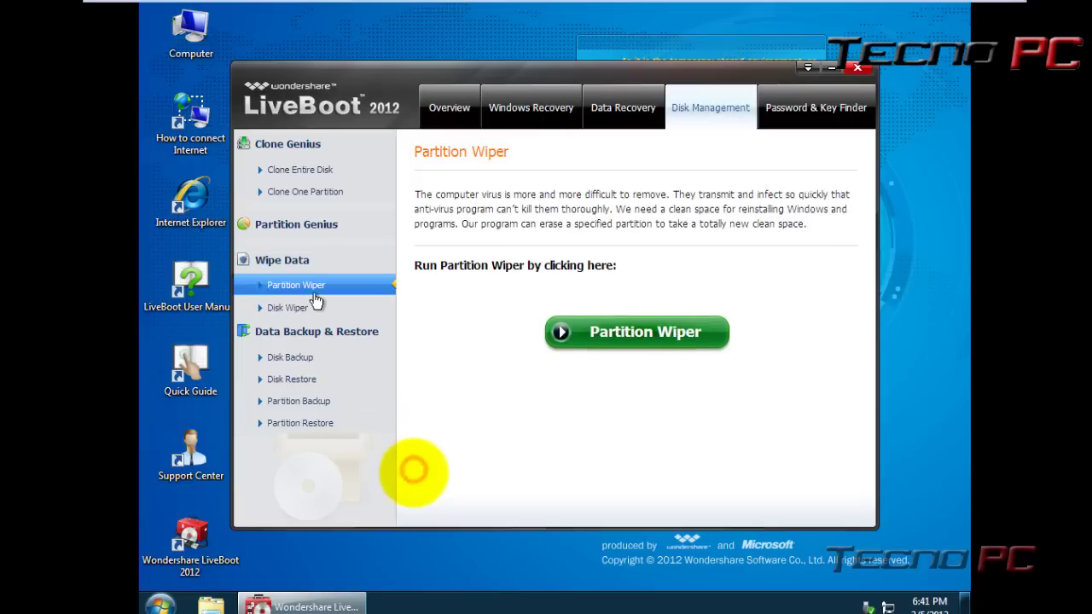
{"action": "left_click", "coordinate": [325, 317]}
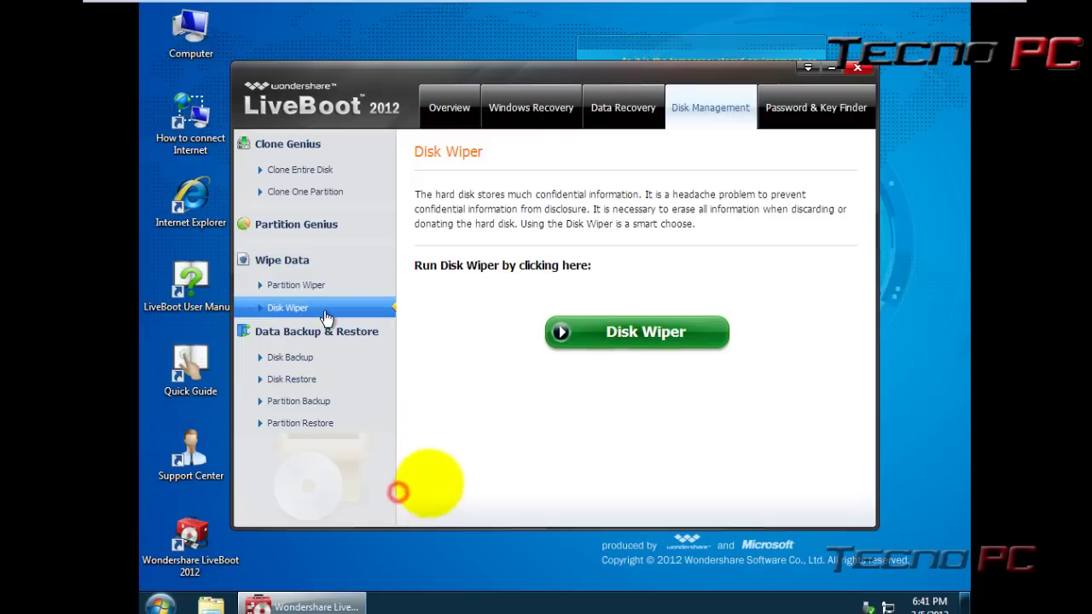
{"action": "left_click", "coordinate": [312, 287]}
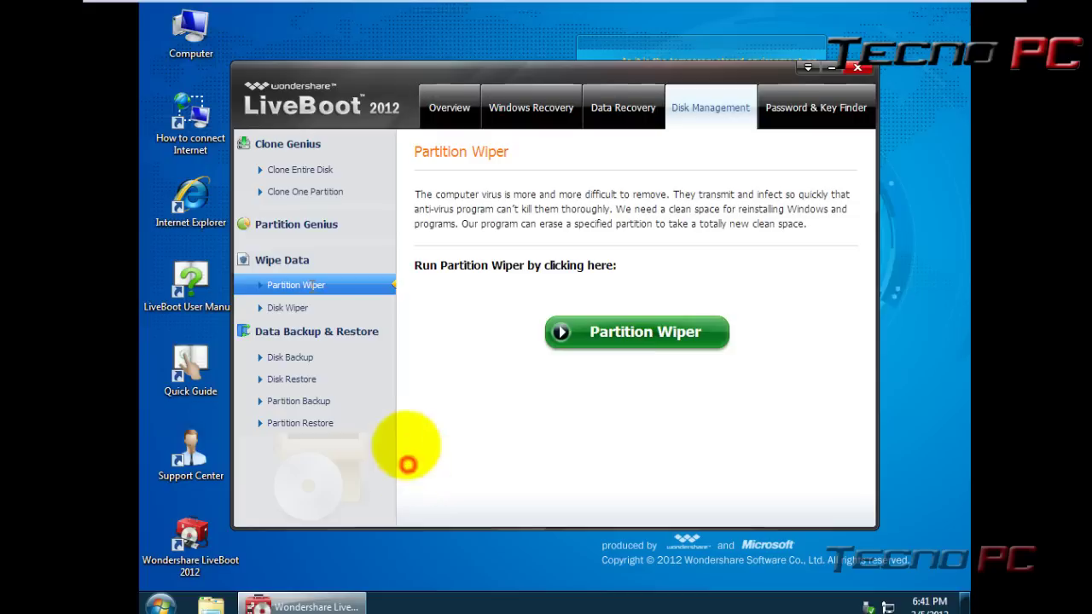
{"action": "left_click", "coordinate": [312, 226]}
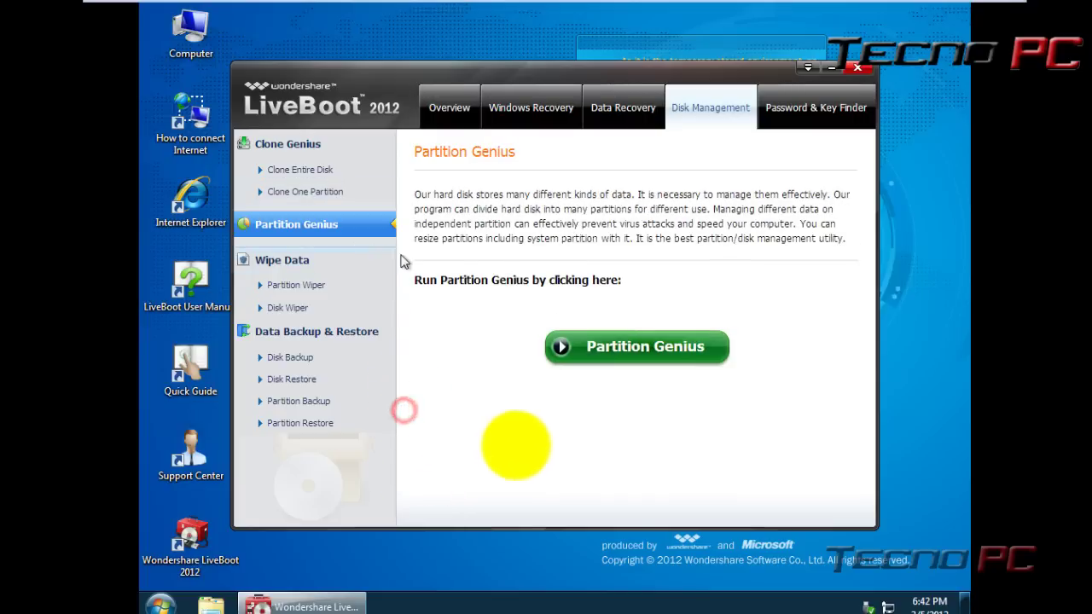
{"action": "left_click", "coordinate": [794, 118]}
{"action": "left_click", "coordinate": [857, 68]}
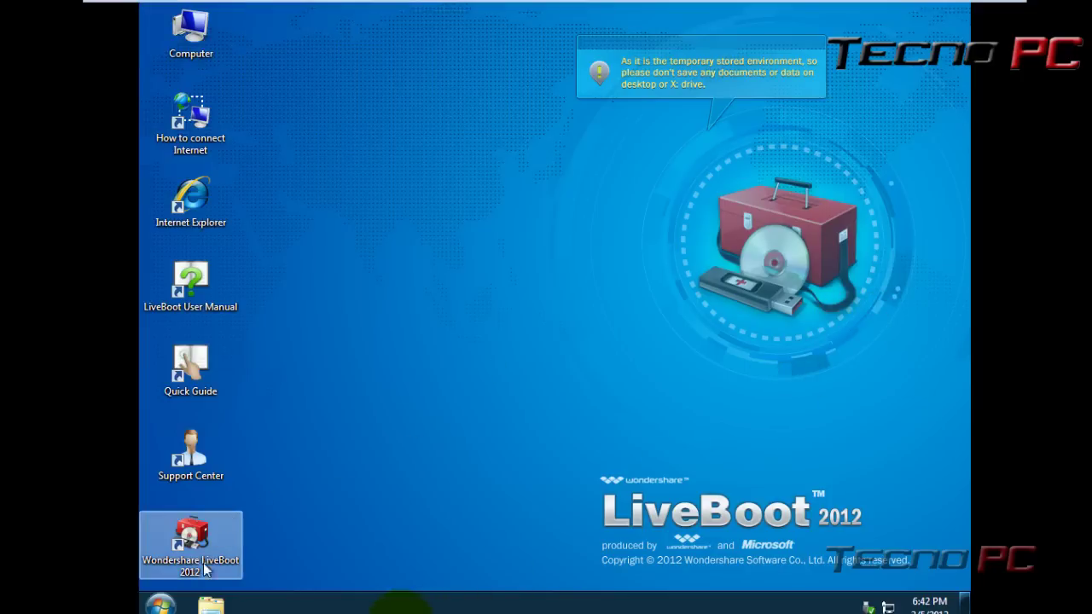
- Reboot the computer out of the LiveBoot environment and boot it from the hard disk
{"action": "left_click", "coordinate": [161, 604]}
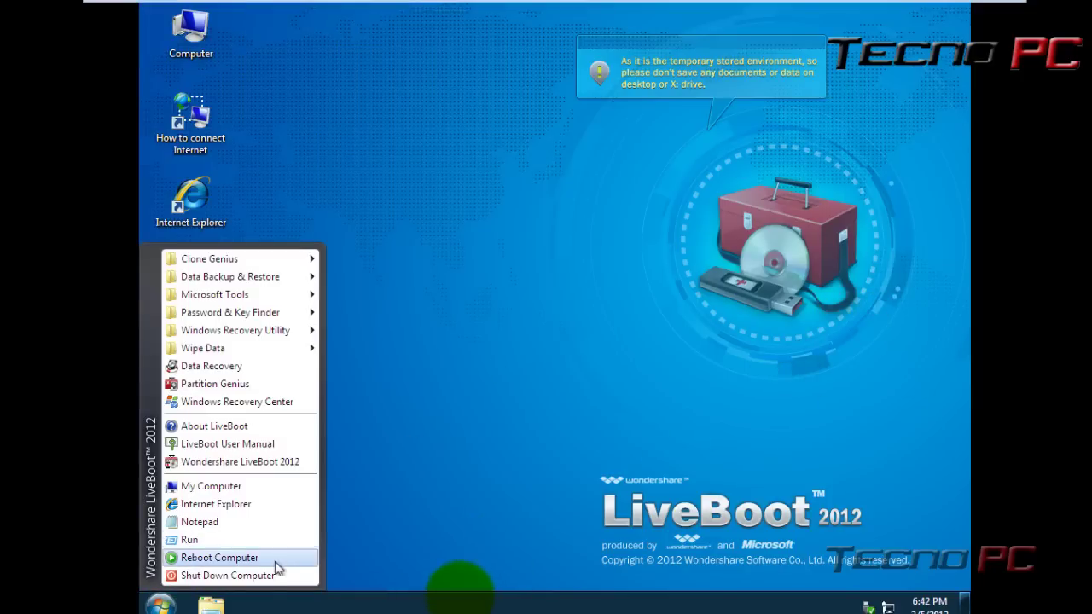
{"action": "left_click", "coordinate": [265, 562]}
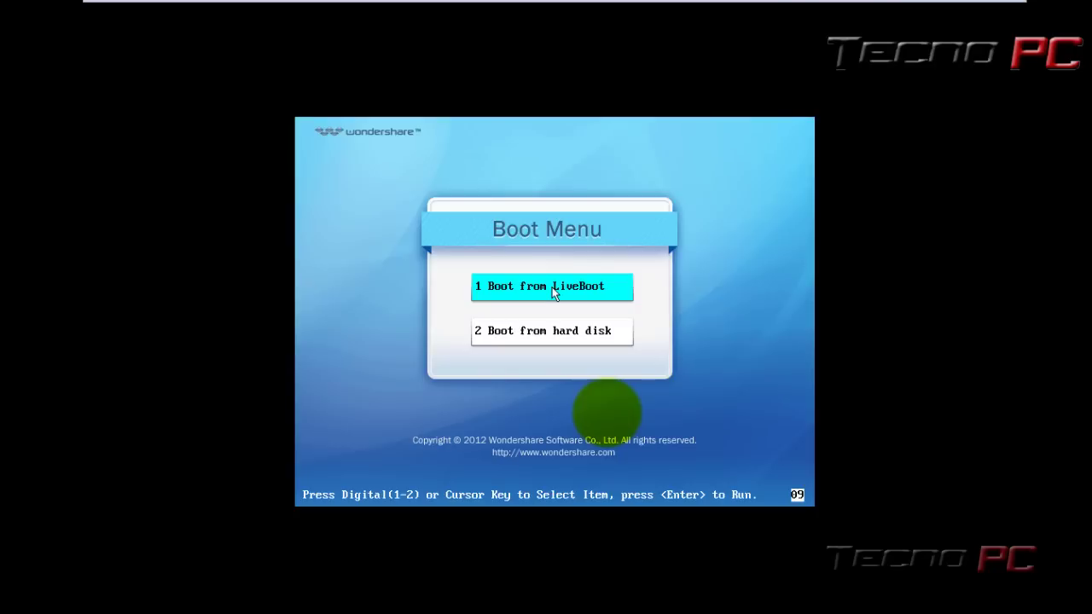
{"action": "left_click", "coordinate": [543, 341]}
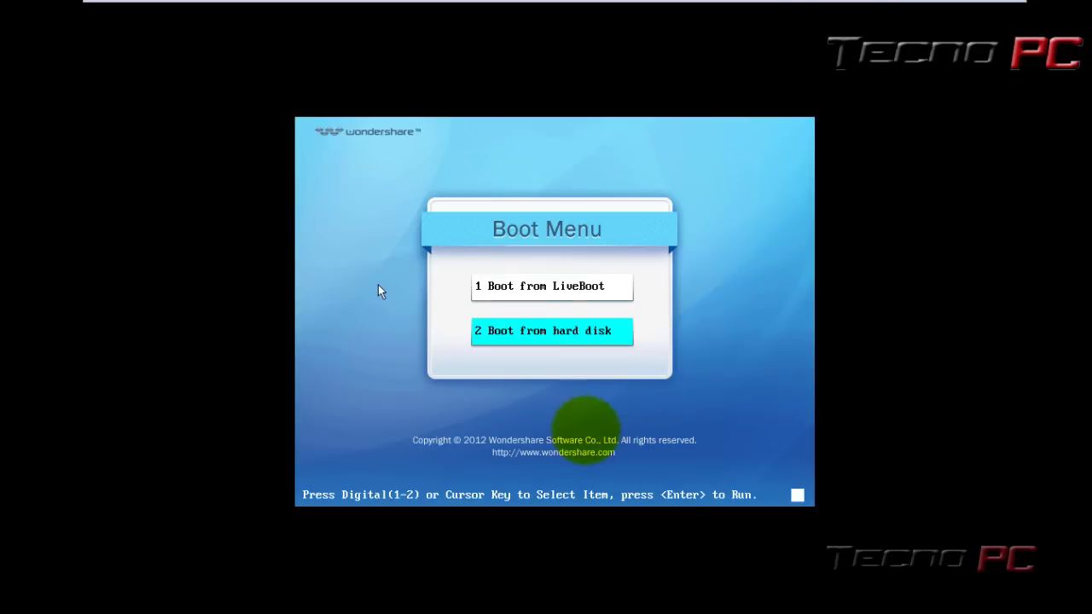
{"action": "key", "text": "Return"}
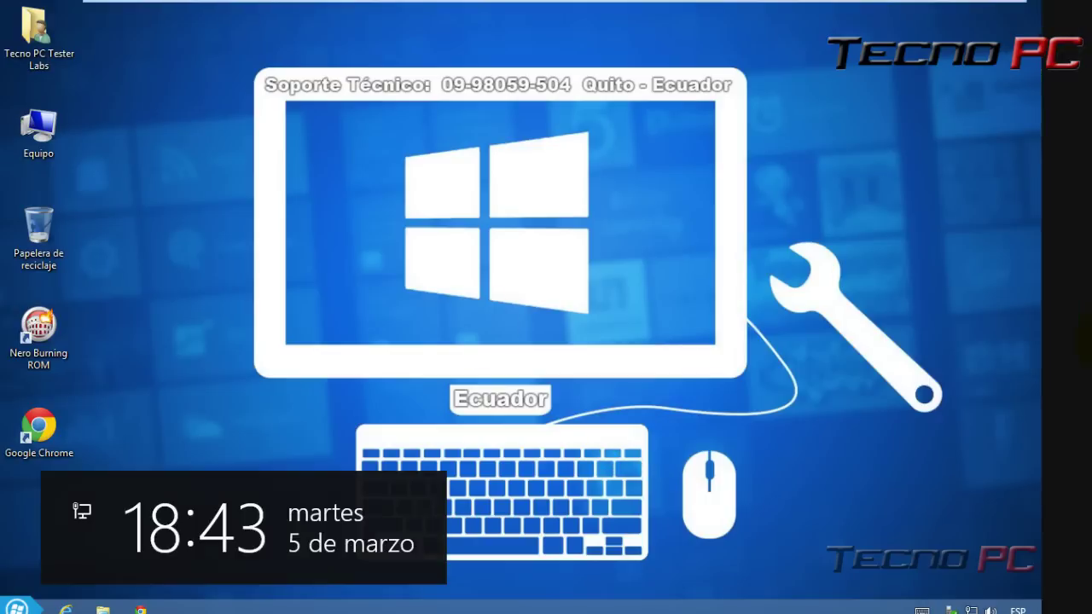
- Open the Usuarios settings for the signed-in account, view the form for creating a new password and cancel it
{"action": "mouse_move", "coordinate": [1080, 345]}
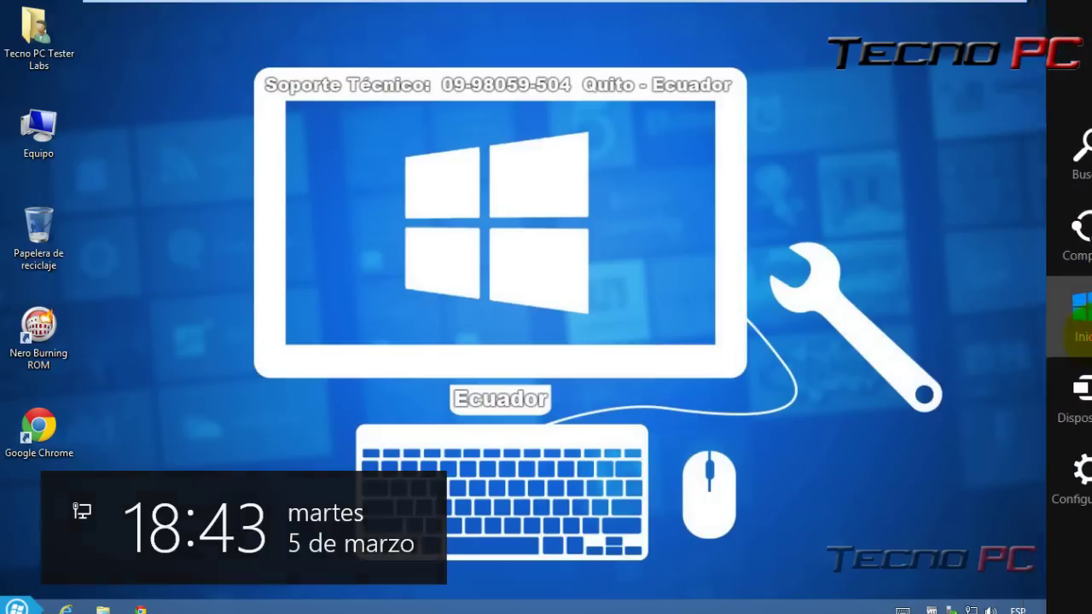
{"action": "left_click", "coordinate": [1063, 305]}
{"action": "left_click", "coordinate": [991, 64]}
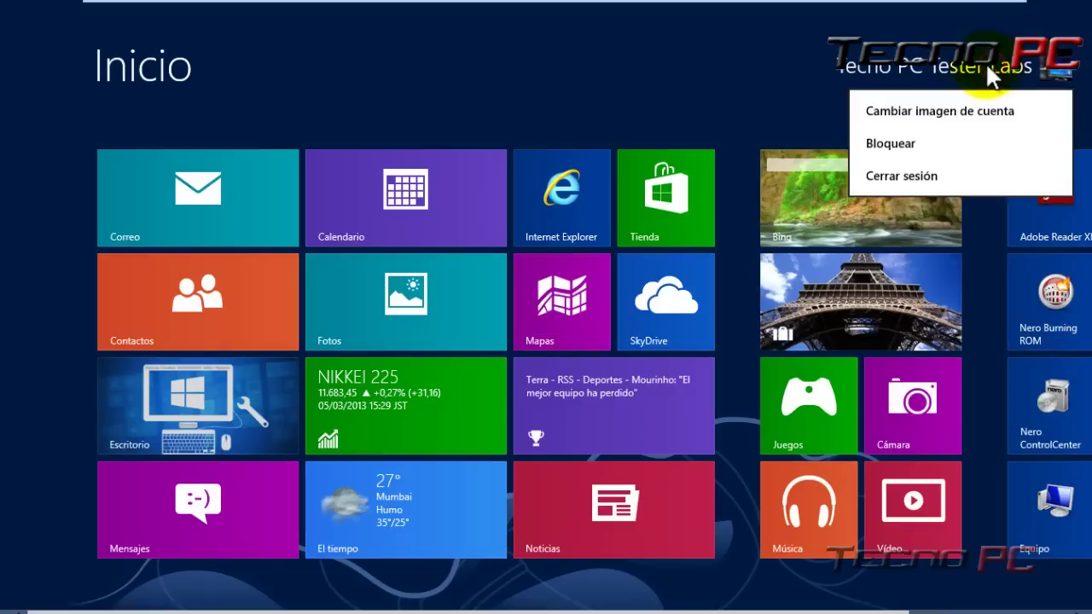
{"action": "left_click", "coordinate": [908, 113]}
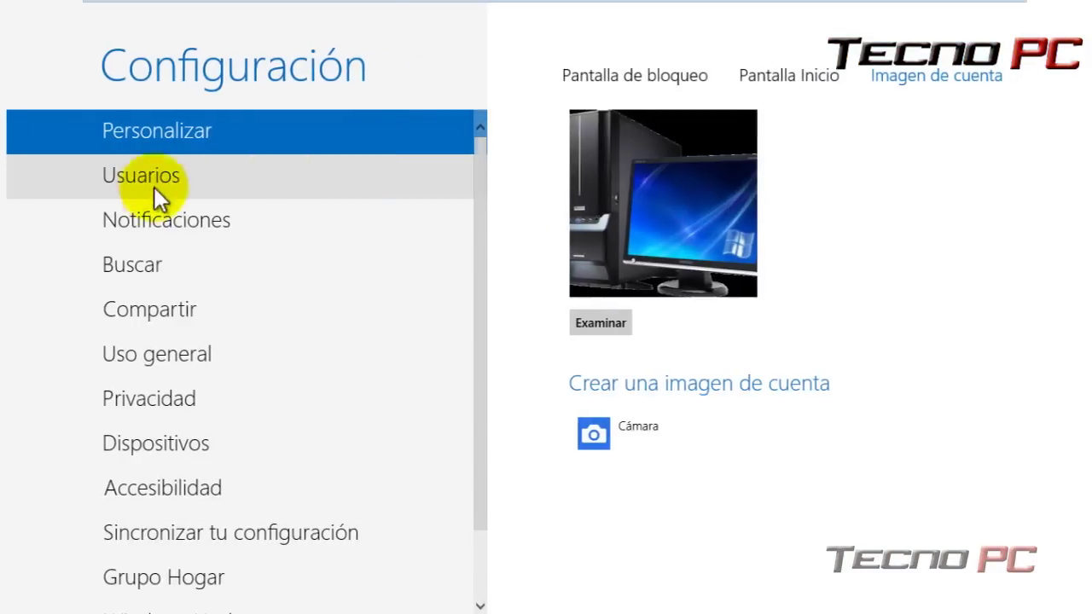
{"action": "left_click", "coordinate": [135, 179]}
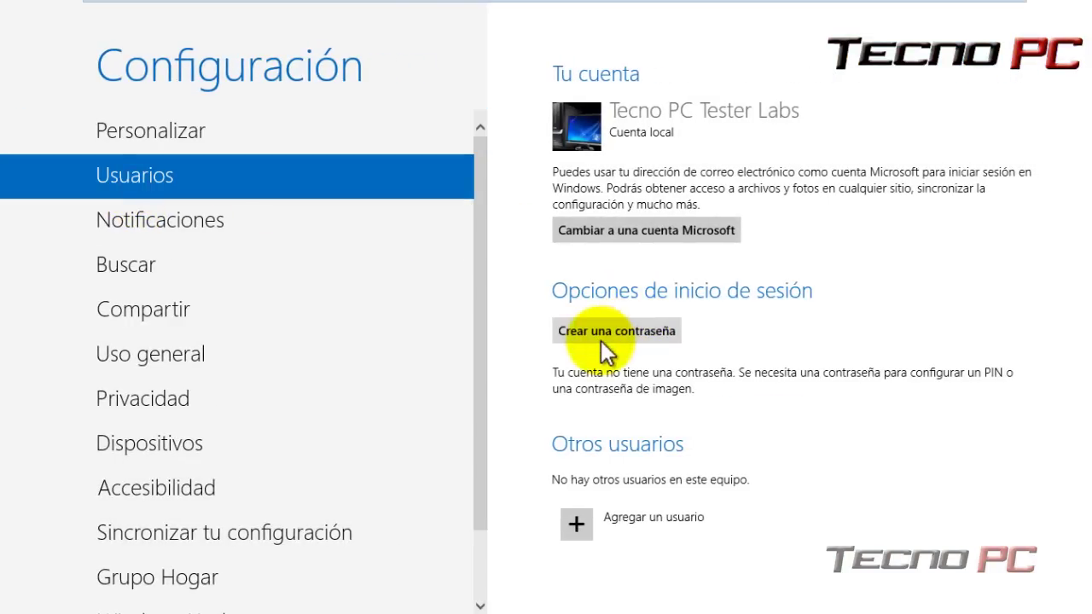
{"action": "left_click", "coordinate": [602, 337]}
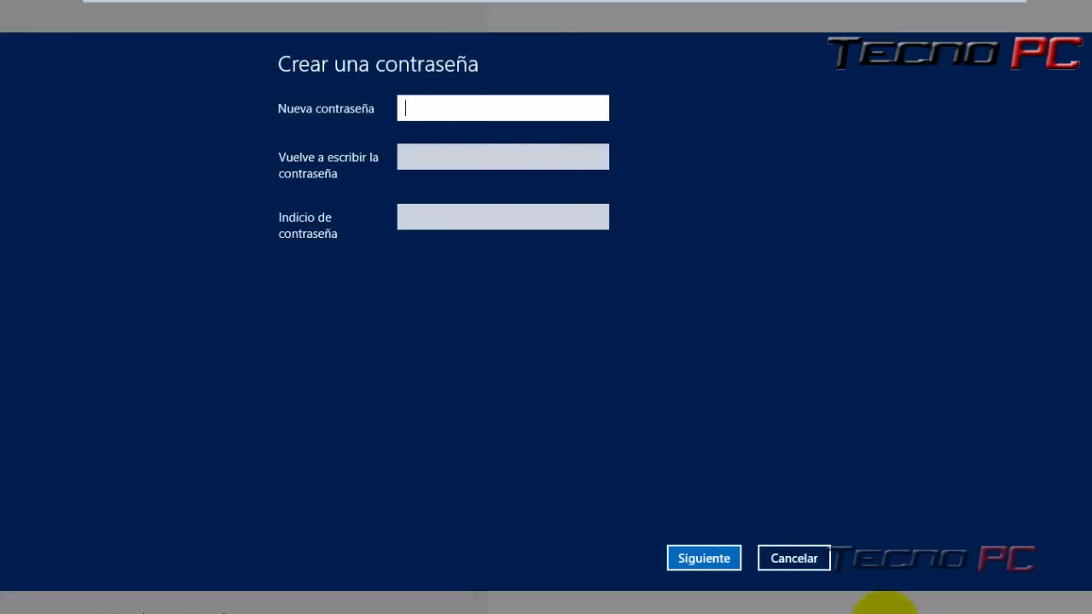
{"action": "left_click", "coordinate": [802, 559]}
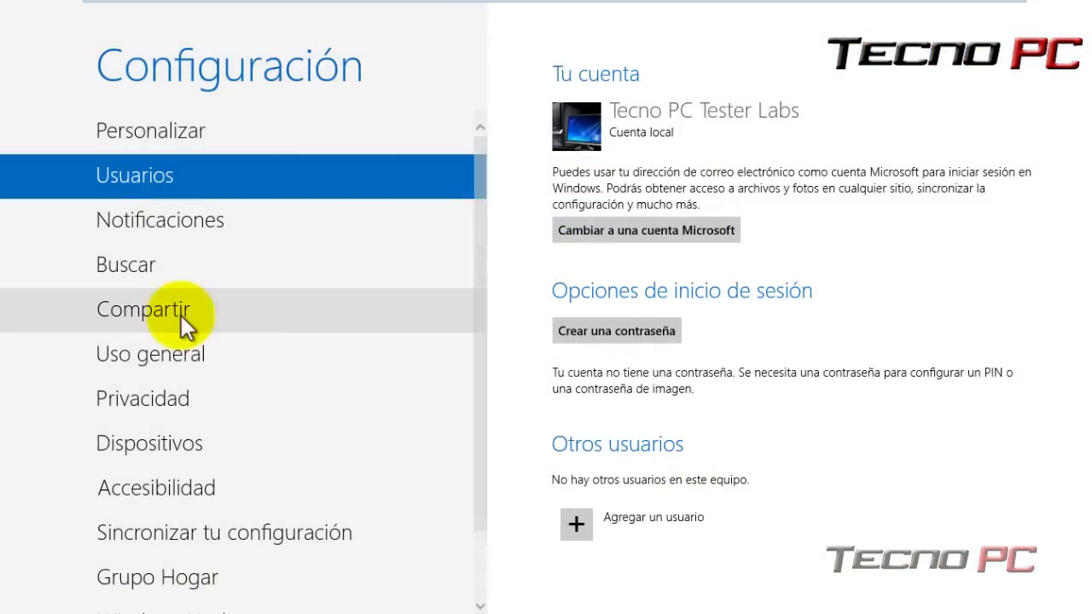